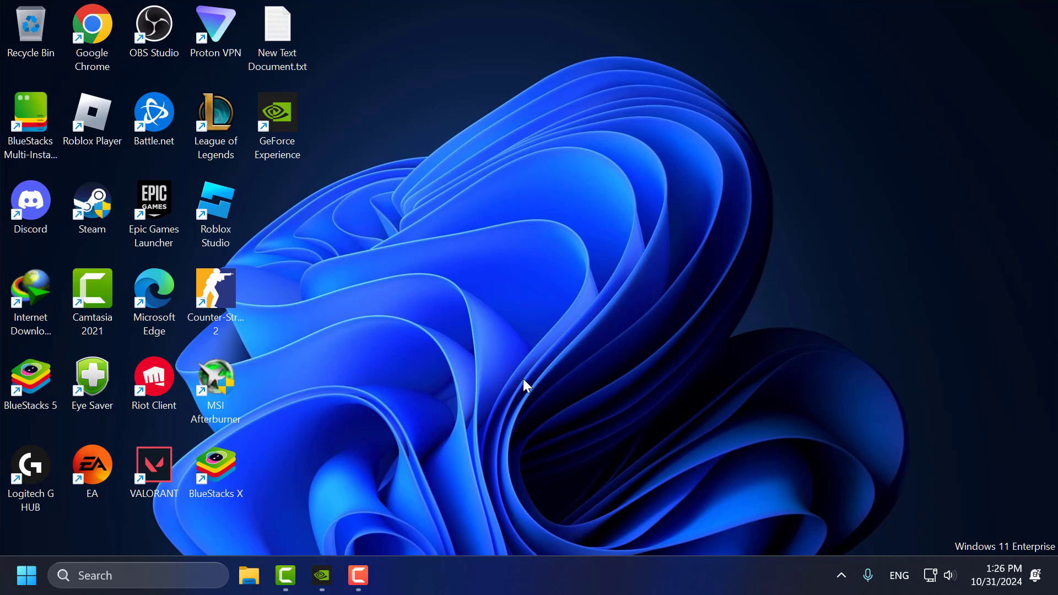
Step: Check for graphics driver updates in GeForce Experience and close it
click(323, 574)
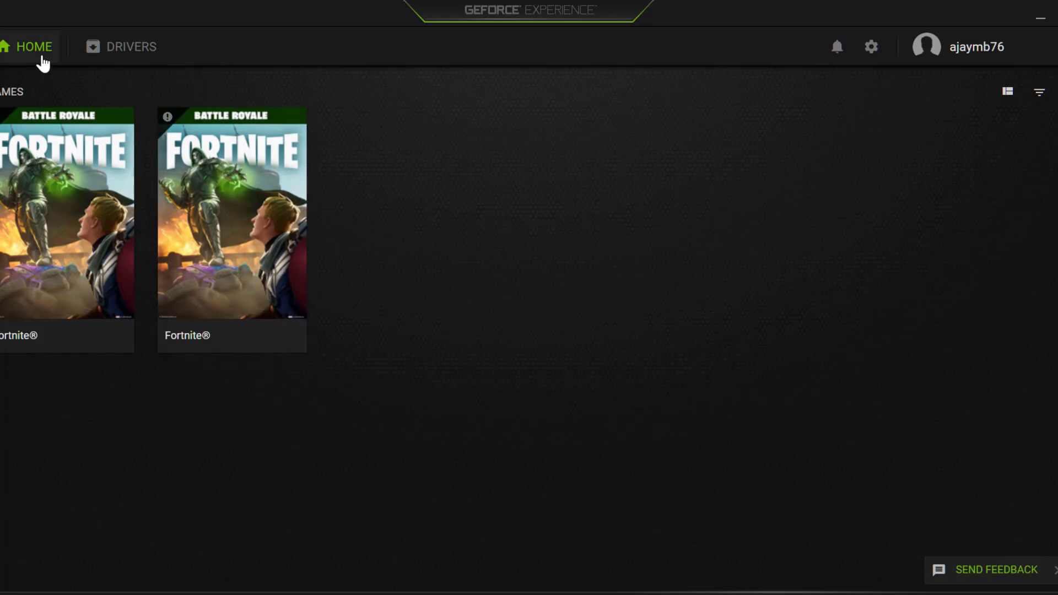
click(134, 50)
click(945, 92)
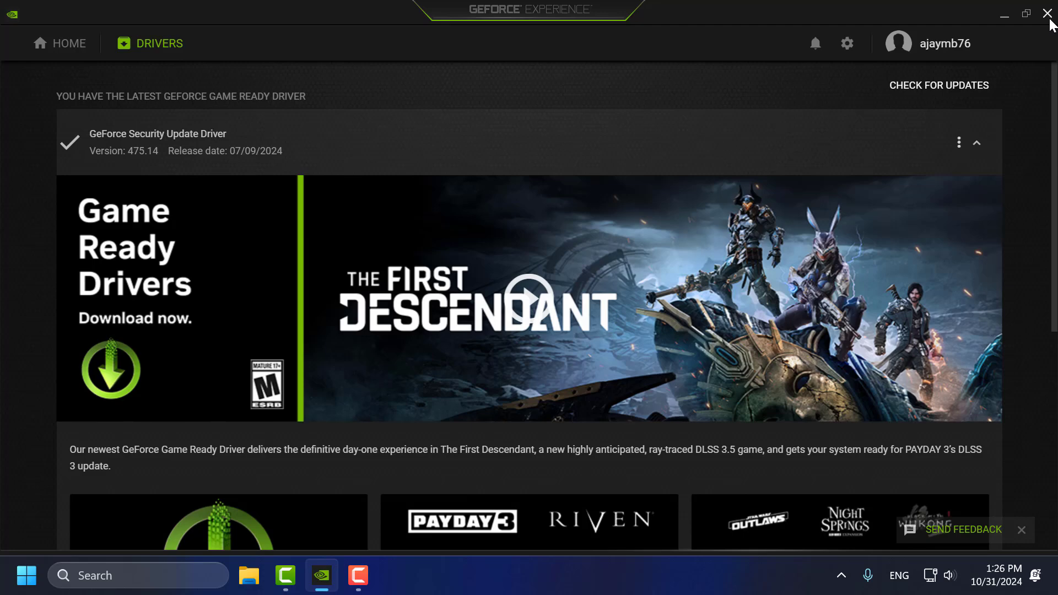
click(1047, 13)
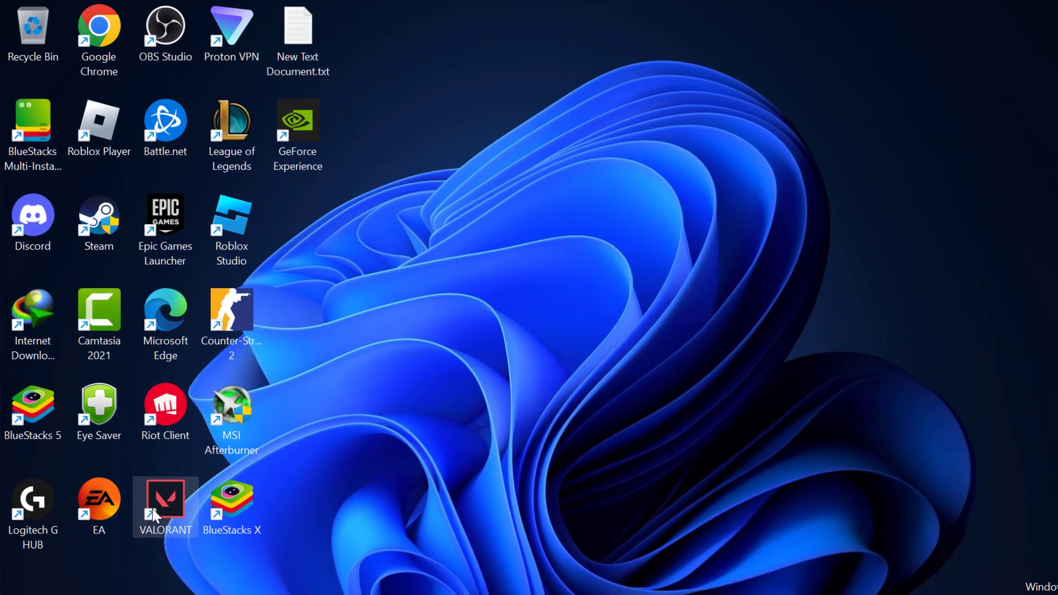
Step: Set the VALORANT desktop shortcut to disable full-screen optimisations and run as an administrator, and apply the changes
right_click(144, 479)
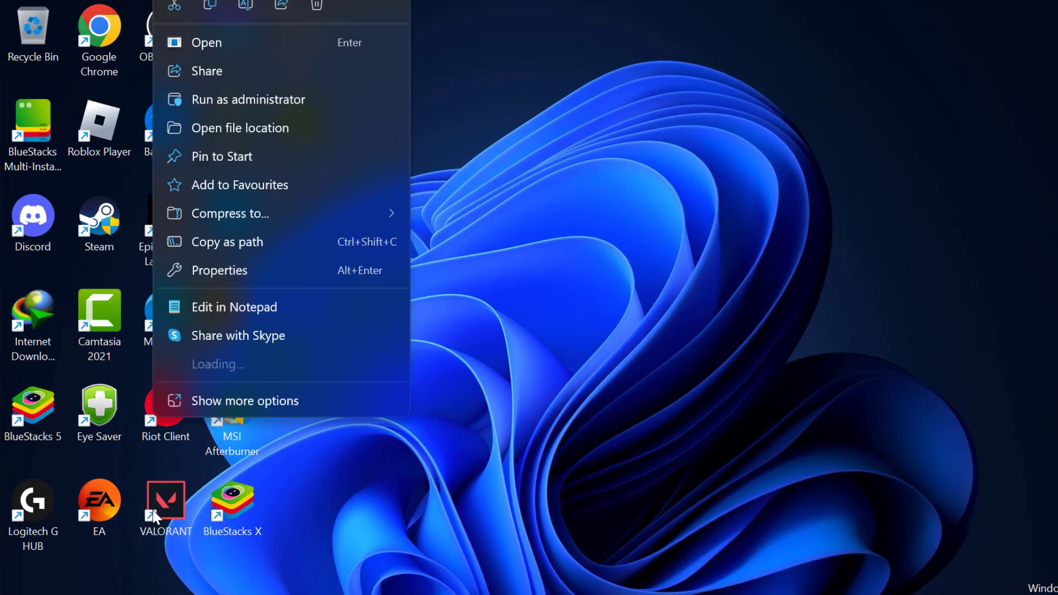
click(226, 271)
click(414, 137)
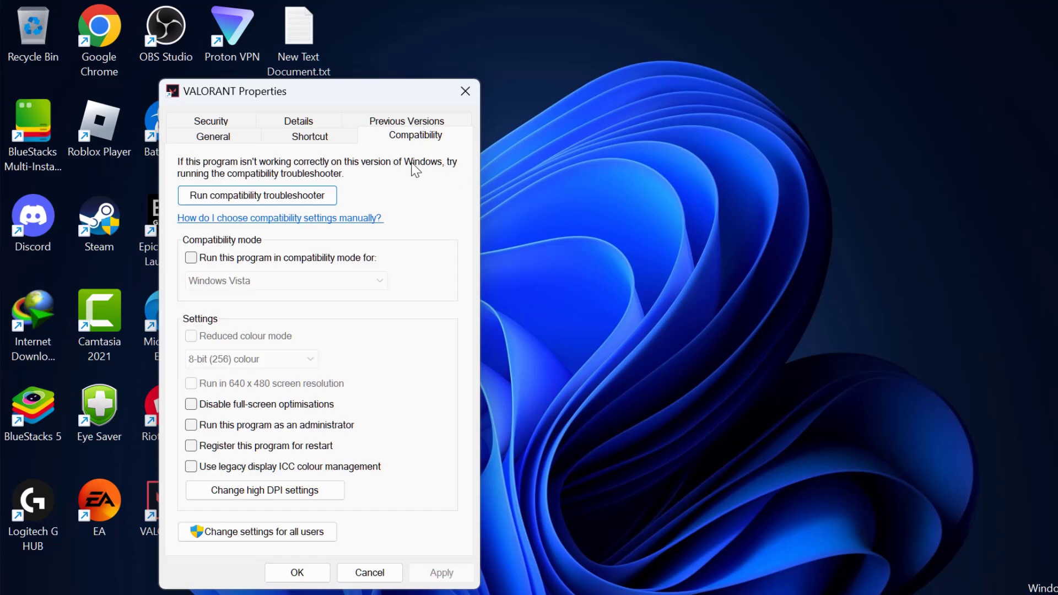
click(191, 404)
click(440, 579)
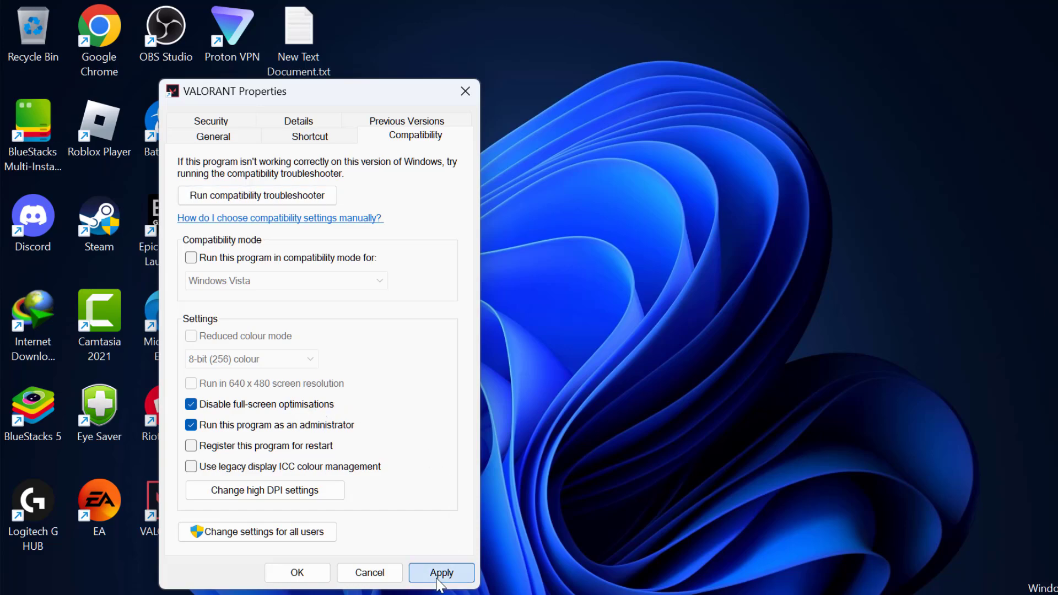
key(Return)
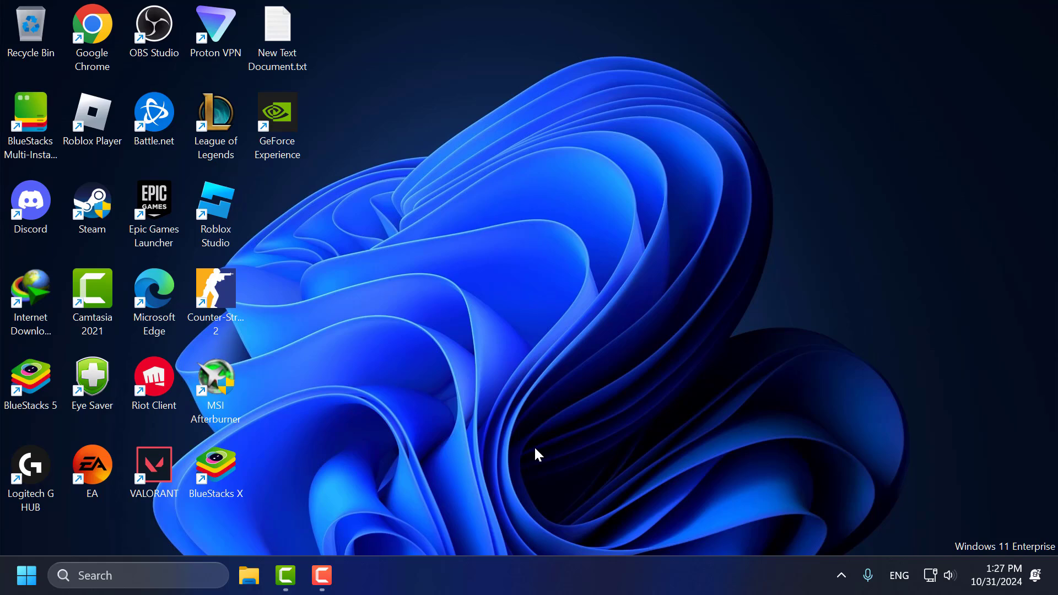
Step: Open Control Panel's list of installed programs for uninstalling and look through it
click(226, 574)
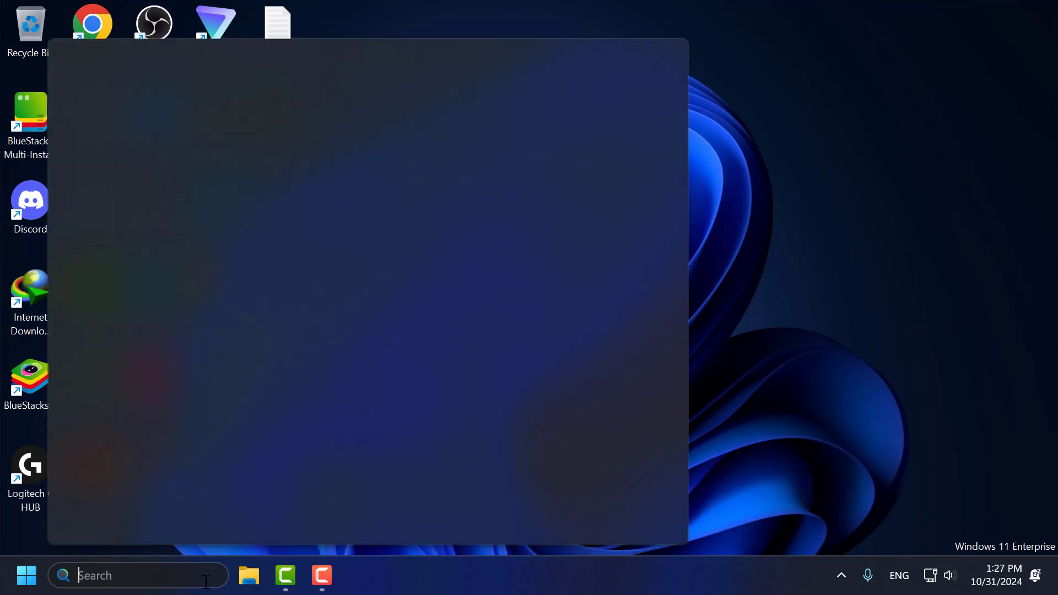
text(control Panel)
click(216, 176)
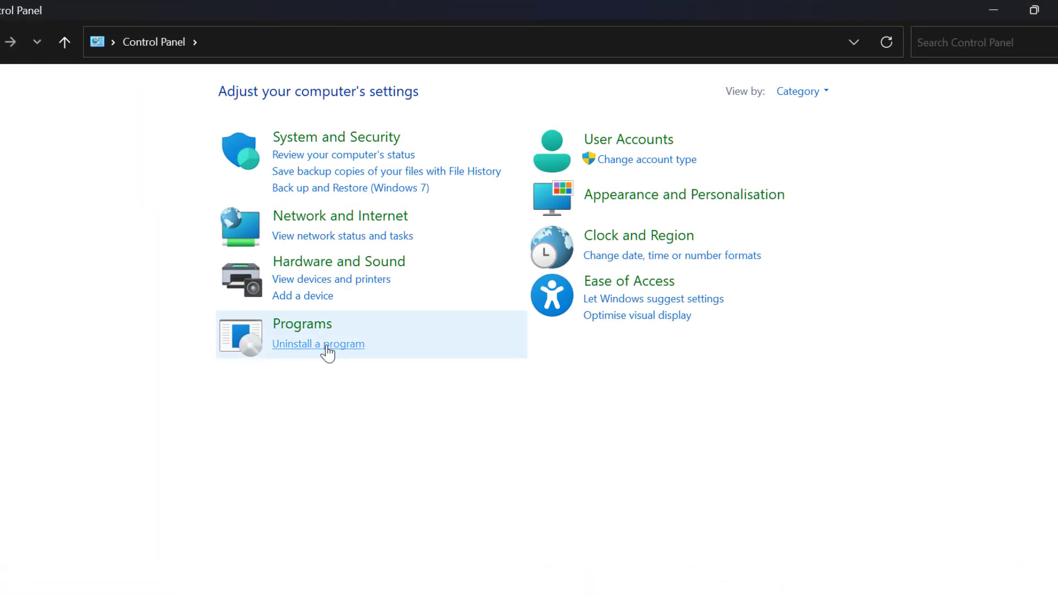
click(322, 346)
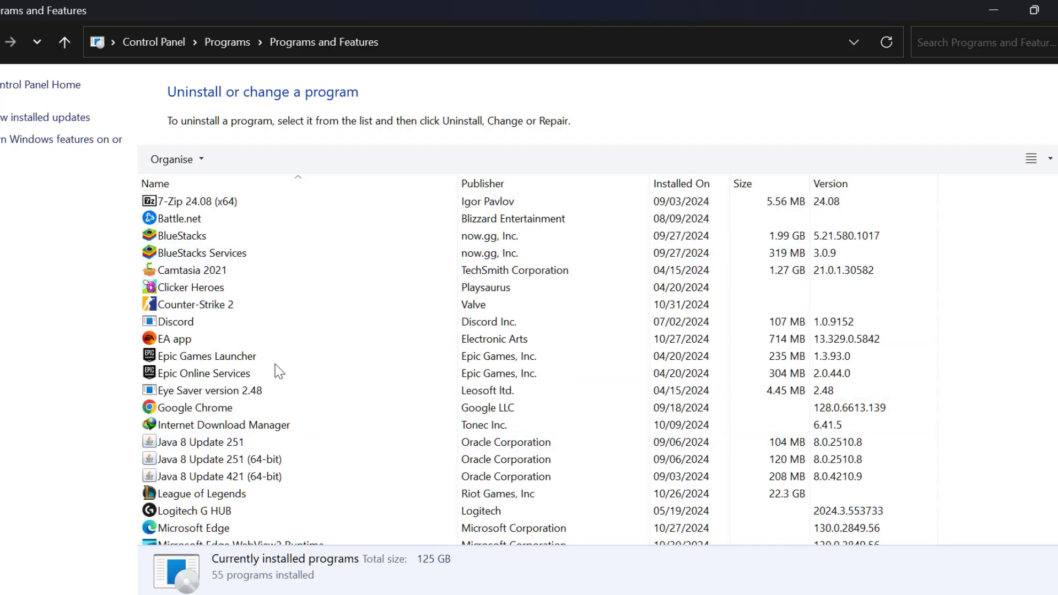
scroll(288, 420, down, 4)
scroll(239, 441, down, 1)
scroll(330, 433, up, 3)
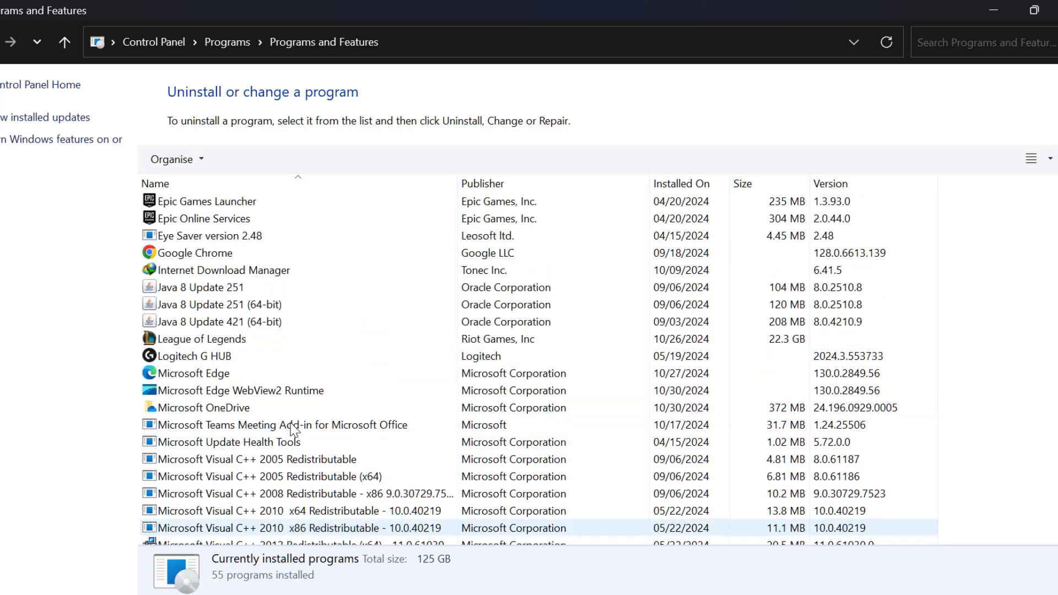
scroll(385, 438, down, 1)
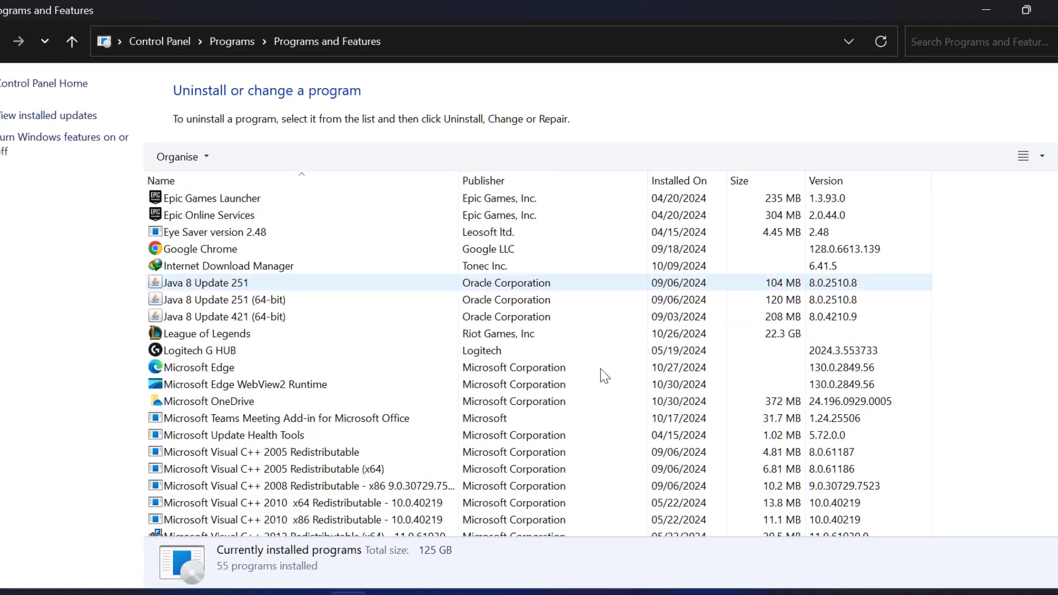
Step: Exit the Eye Saver program running in the background
click(840, 576)
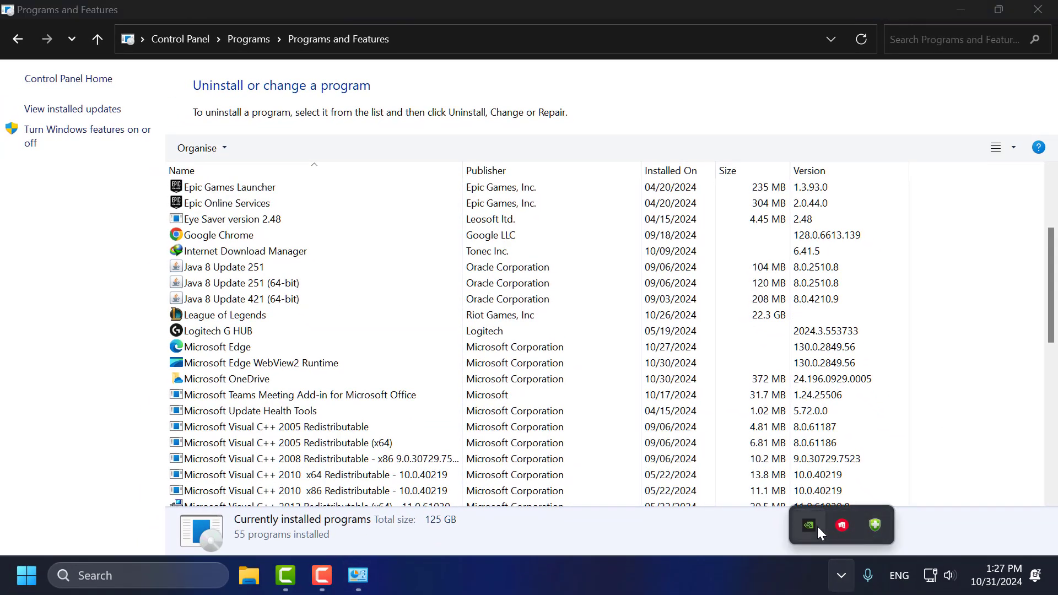
right_click(875, 528)
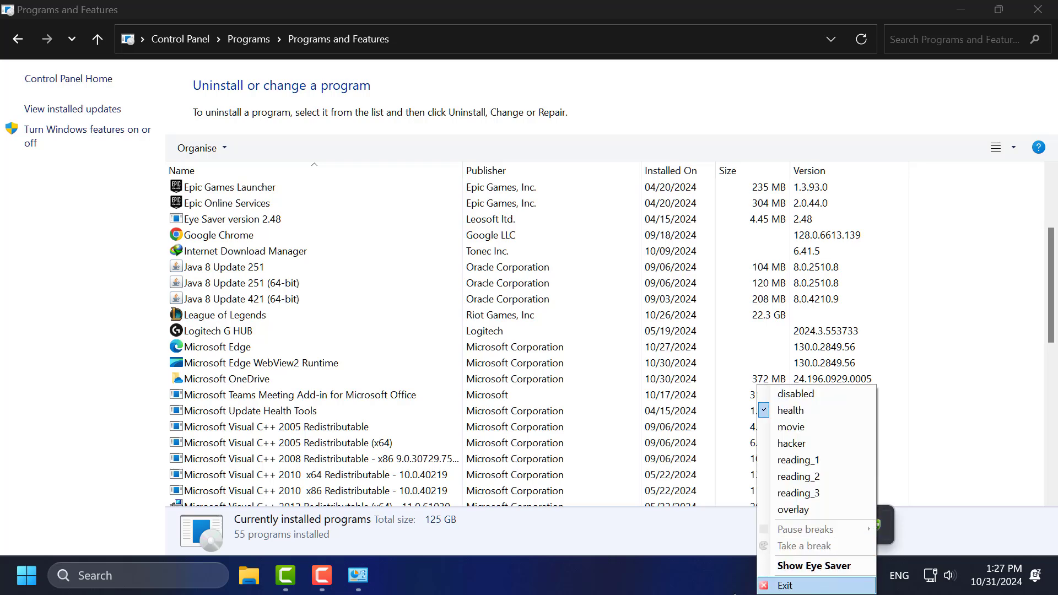
click(785, 585)
Step: Uninstall Riot Vanguard, allowing the changes and confirming the removal, and close Programs and Features
click(359, 286)
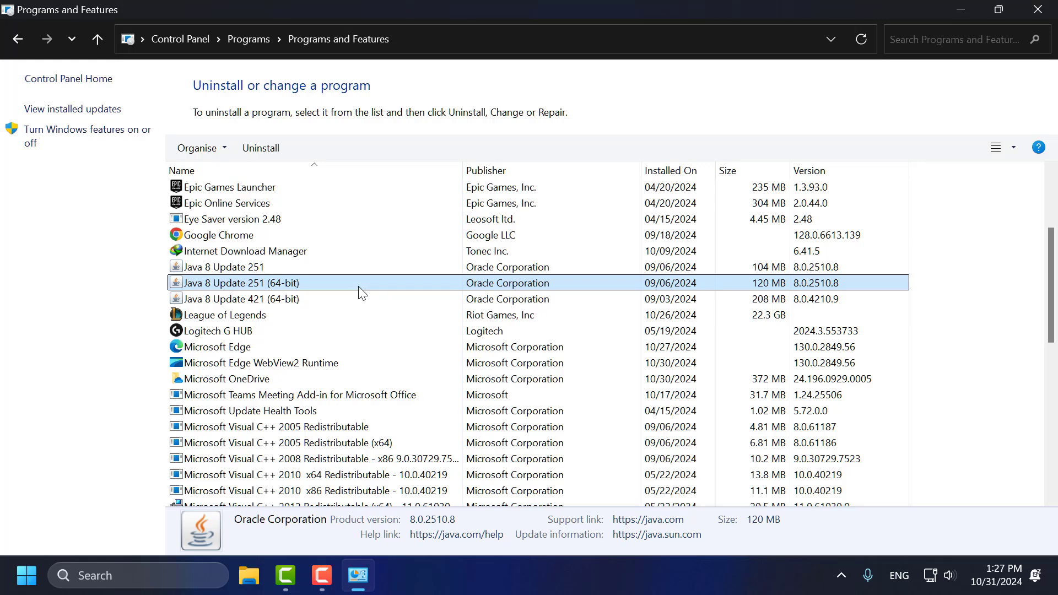
scroll(359, 286, down, 8)
click(248, 347)
click(201, 379)
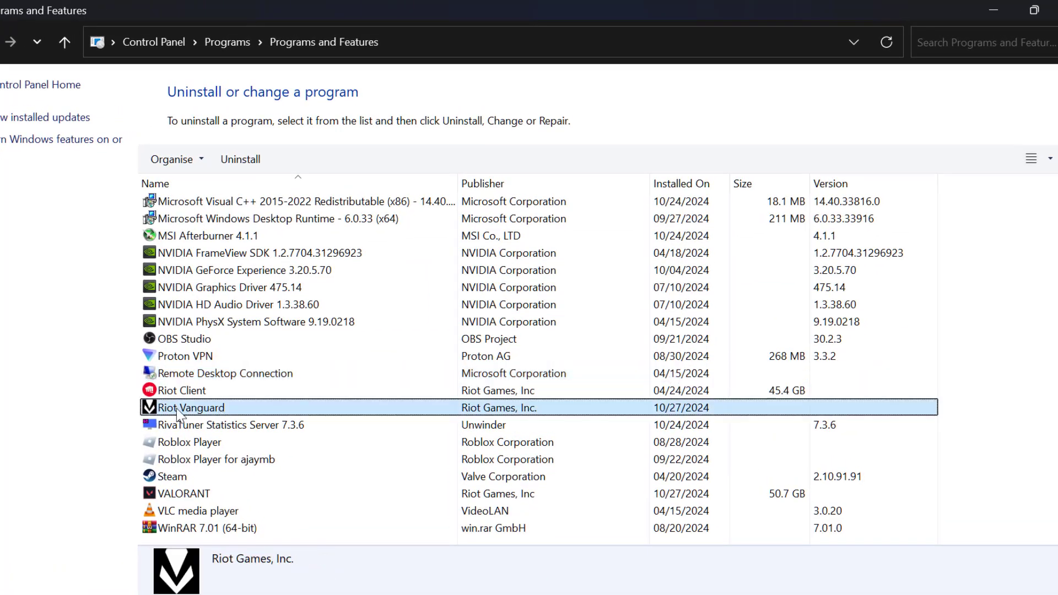
right_click(176, 408)
click(231, 420)
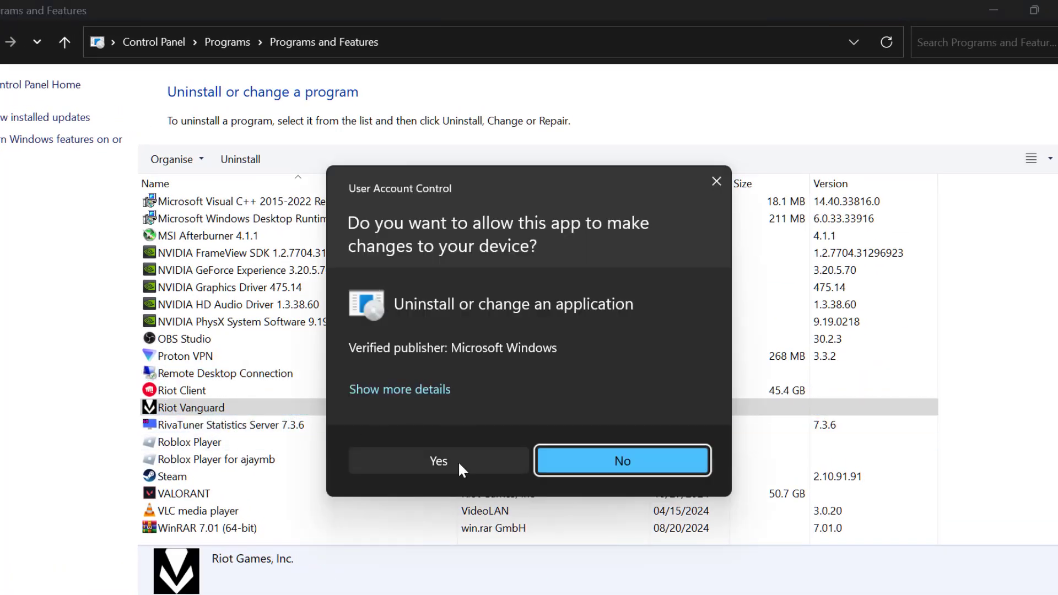
click(458, 460)
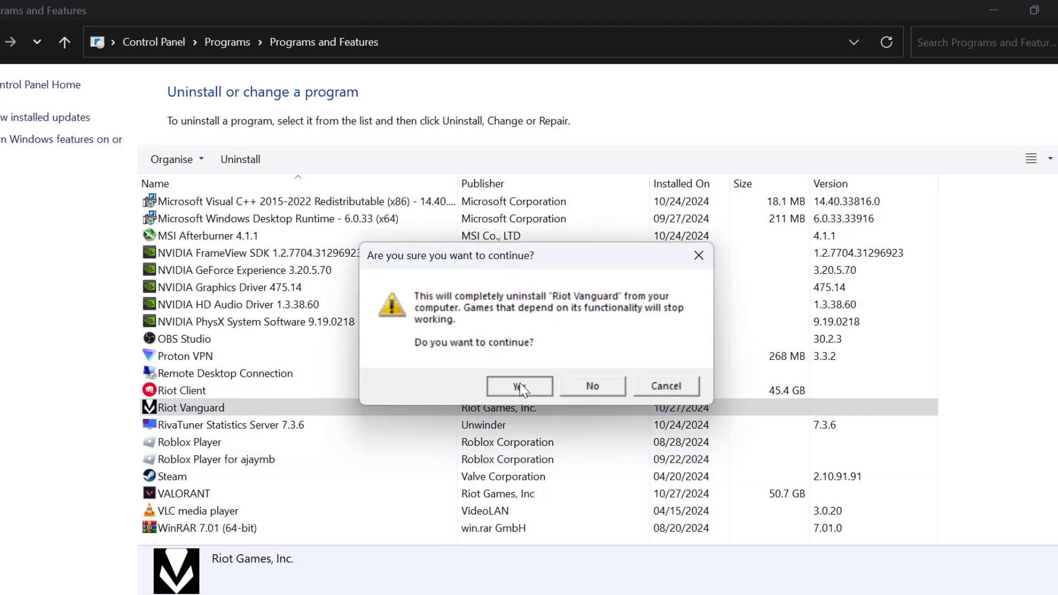
click(520, 387)
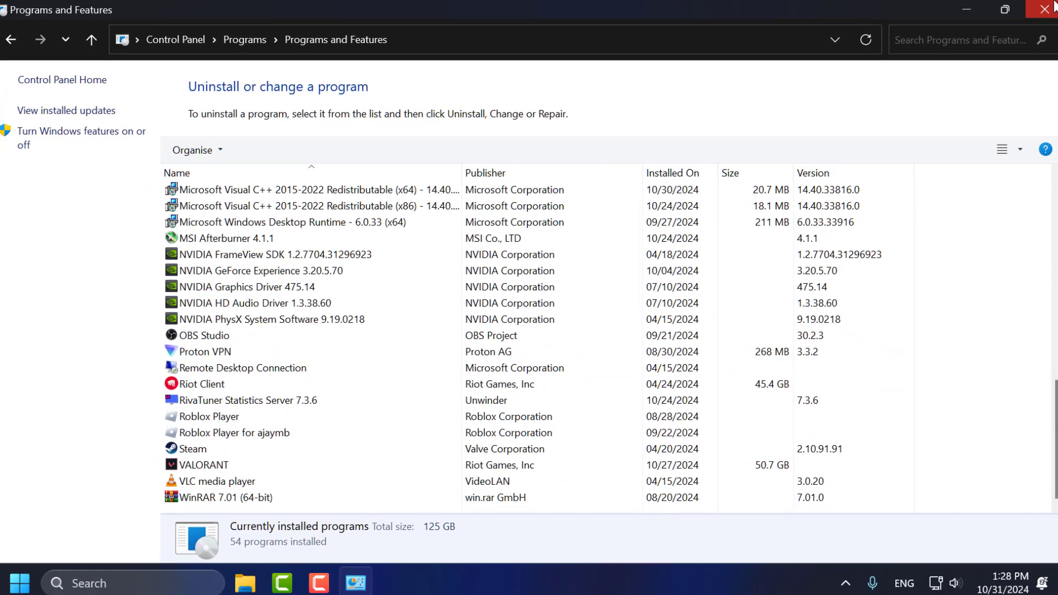
click(1053, 5)
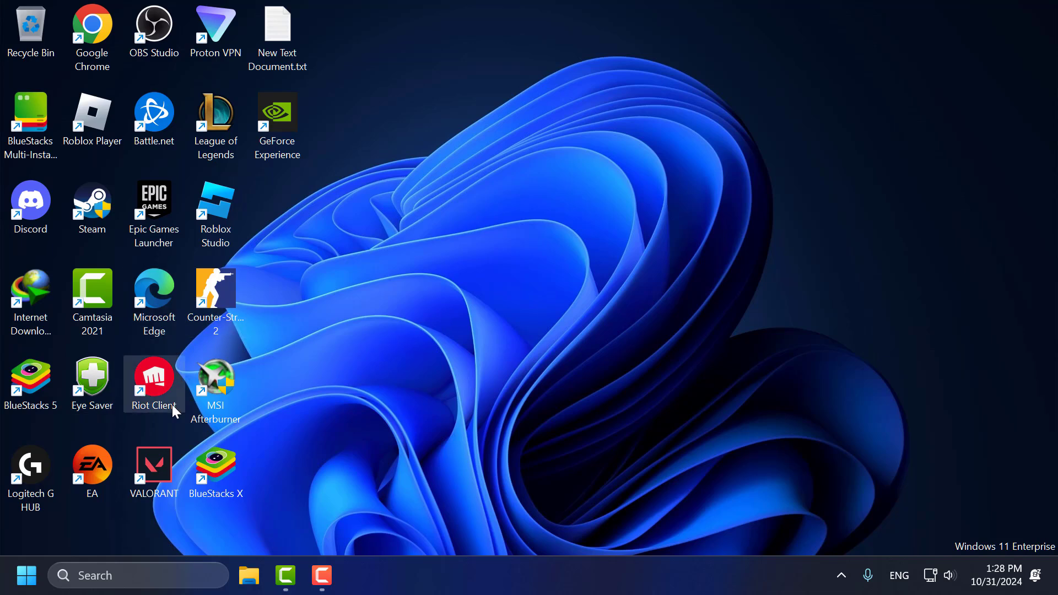
Step: Launch Riot Client, open VALORANT and start its update to reinstall Vanguard, allowing the app to make changes
double_click(159, 389)
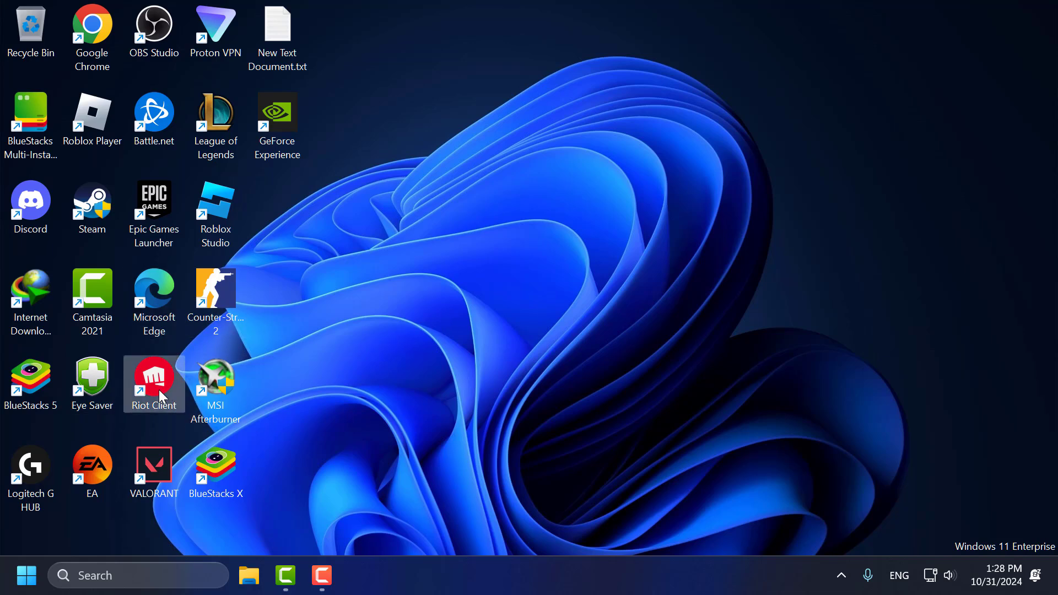
click(484, 424)
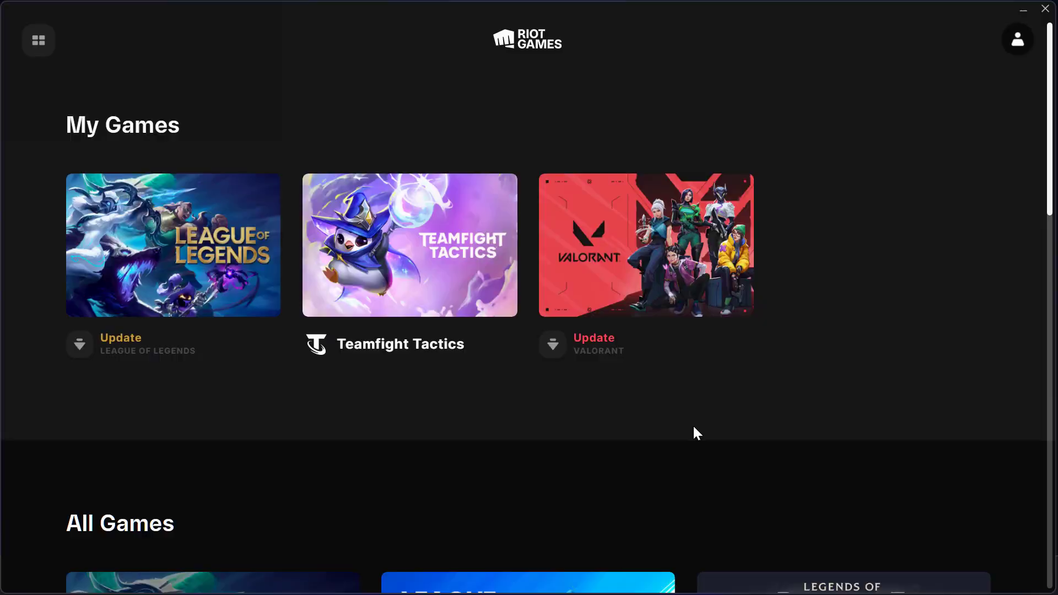
click(657, 300)
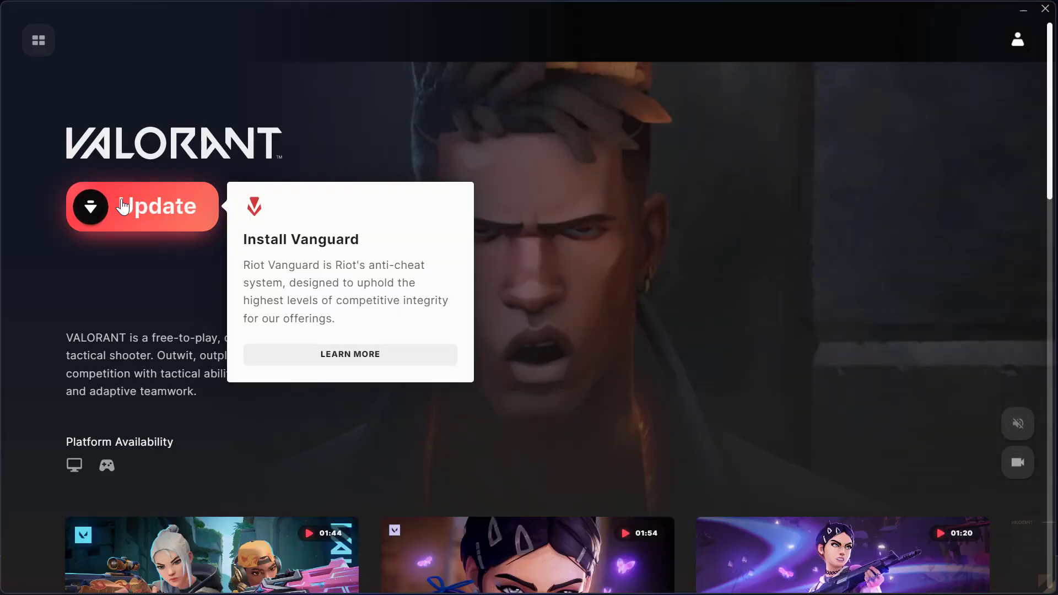
click(120, 206)
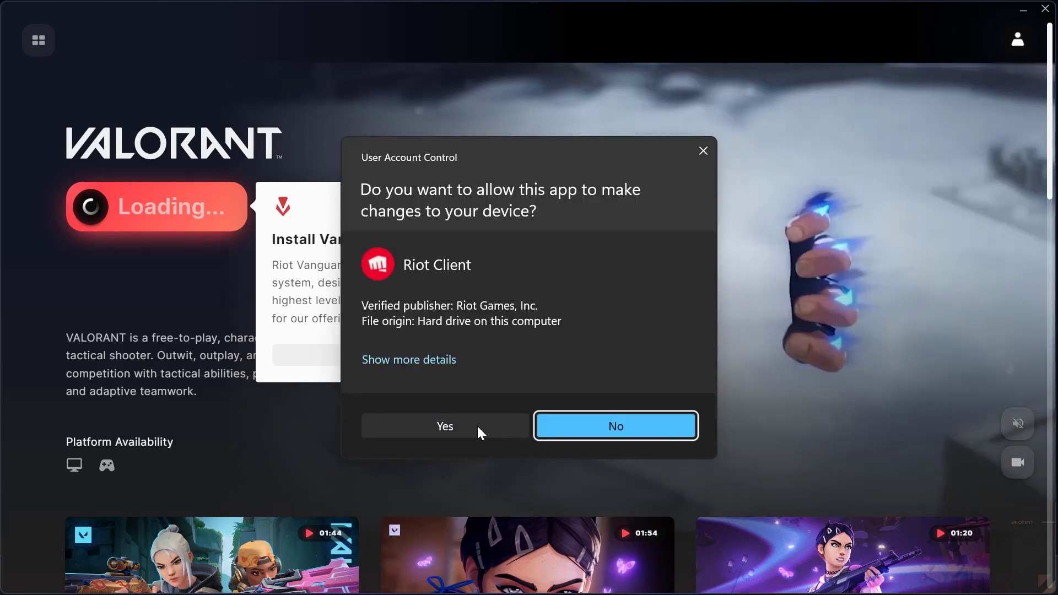
click(477, 426)
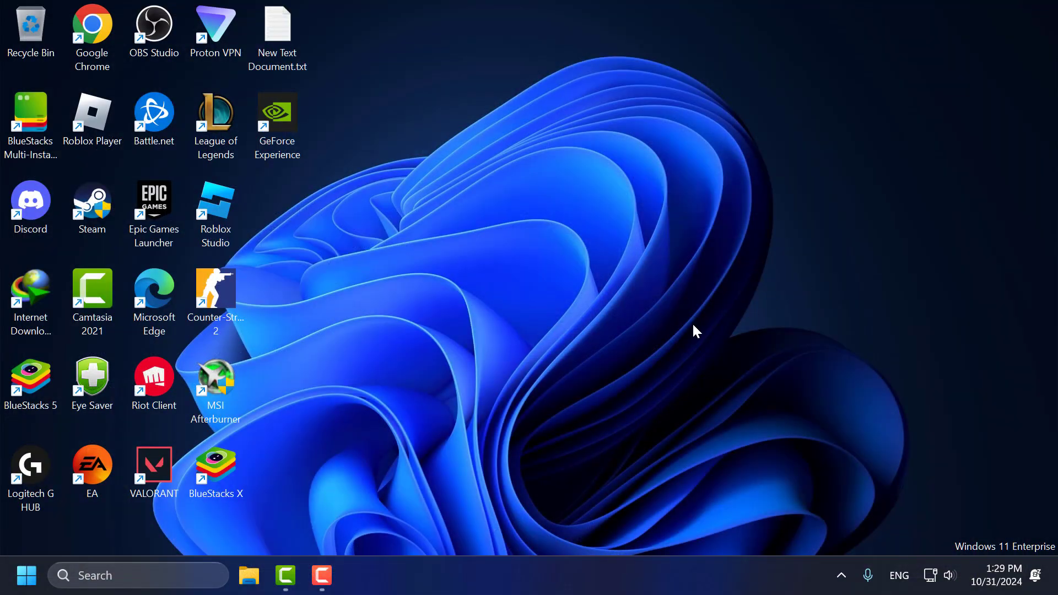
Step: Find and open the Windows Services console
click(167, 580)
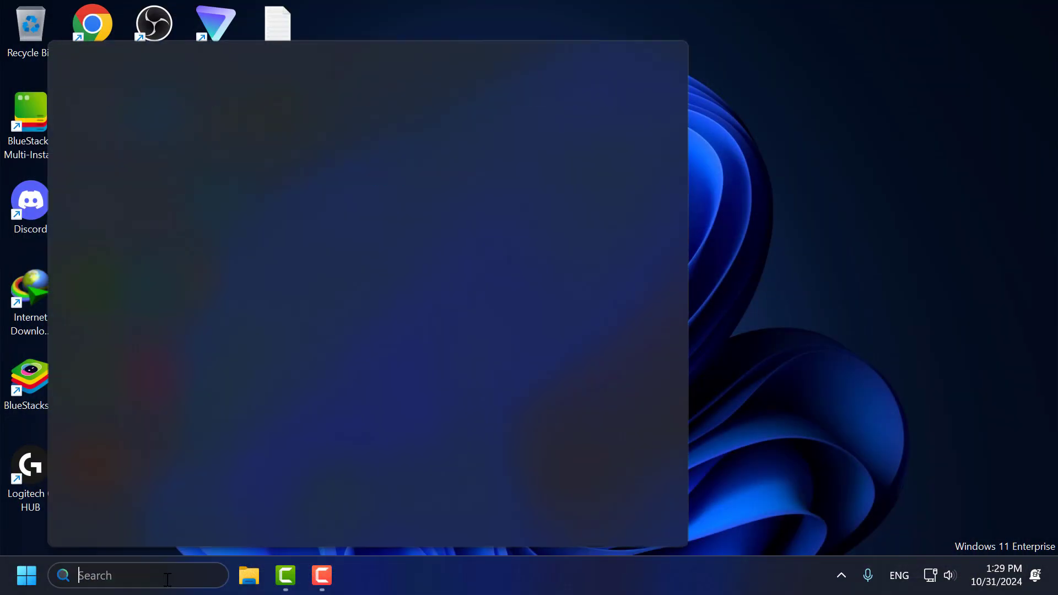
text(settings)
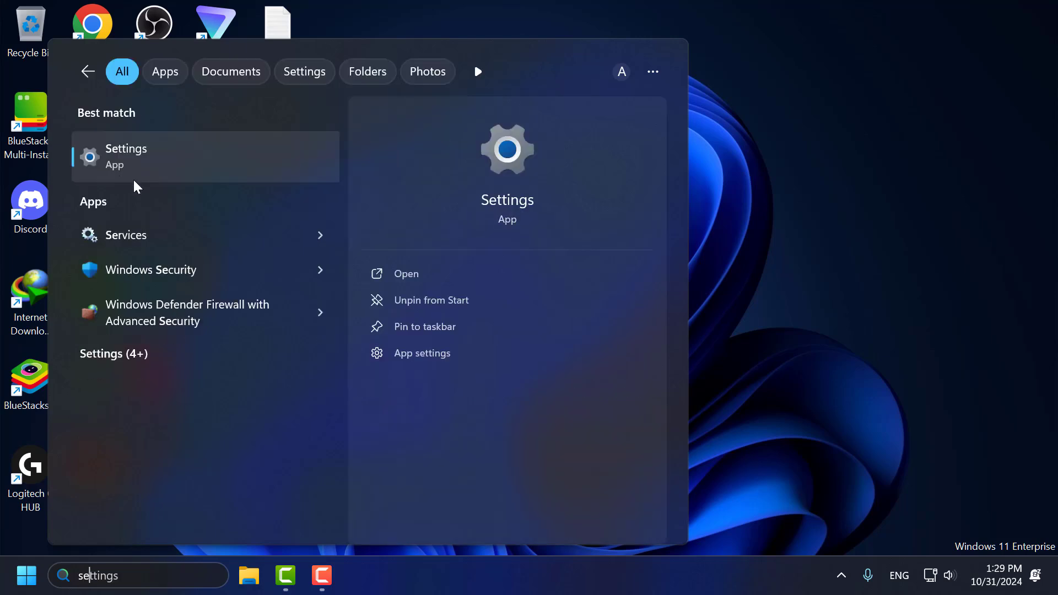
key(ctrl+a)
text(services)
key(Return)
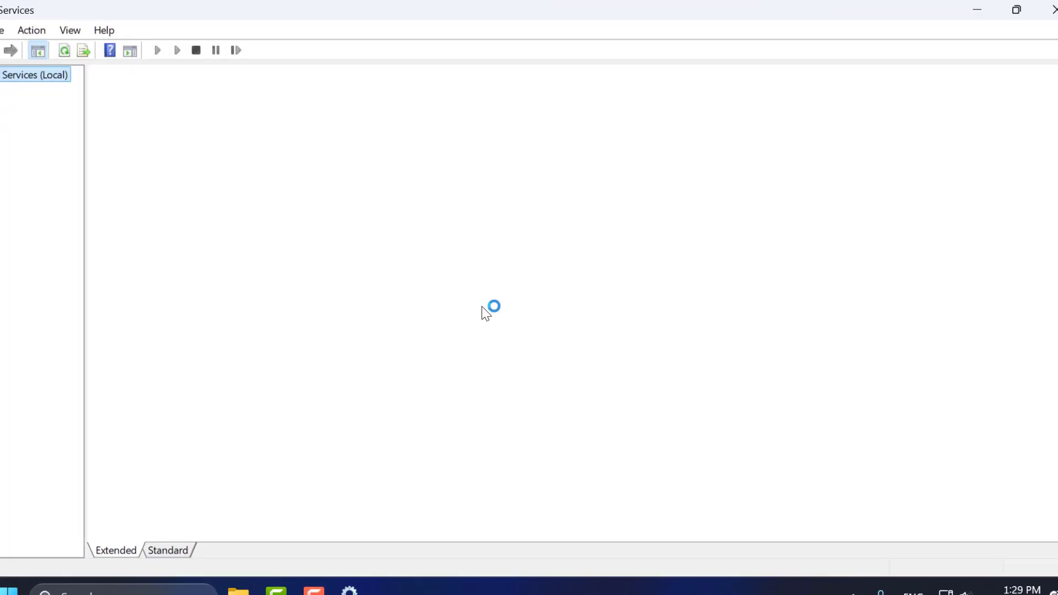
Step: Set the vgc service's startup type to Automatic and apply the change
click(418, 294)
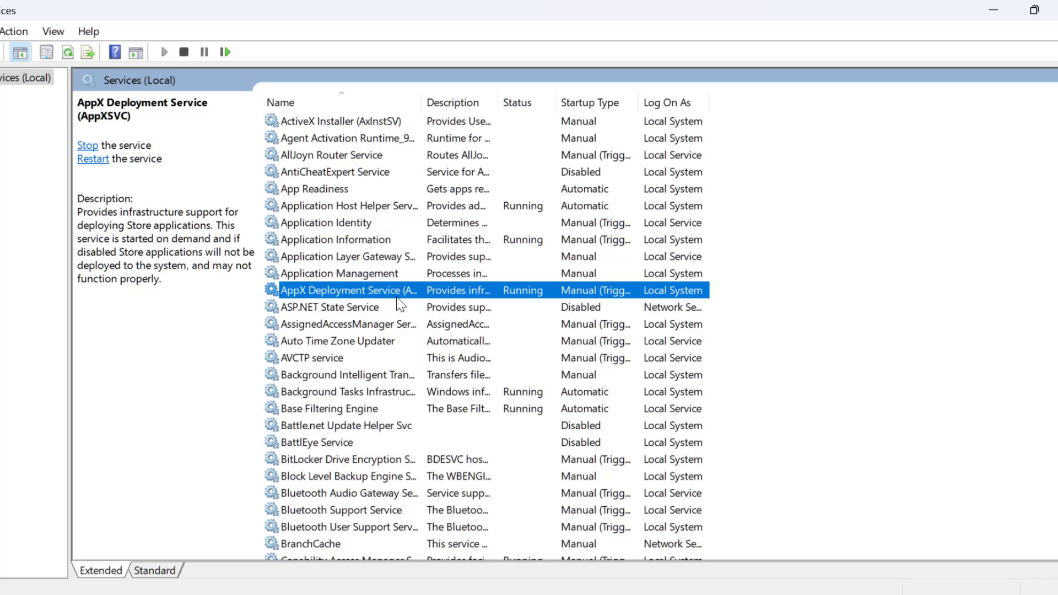
key(v)
scroll(342, 184, up, 2)
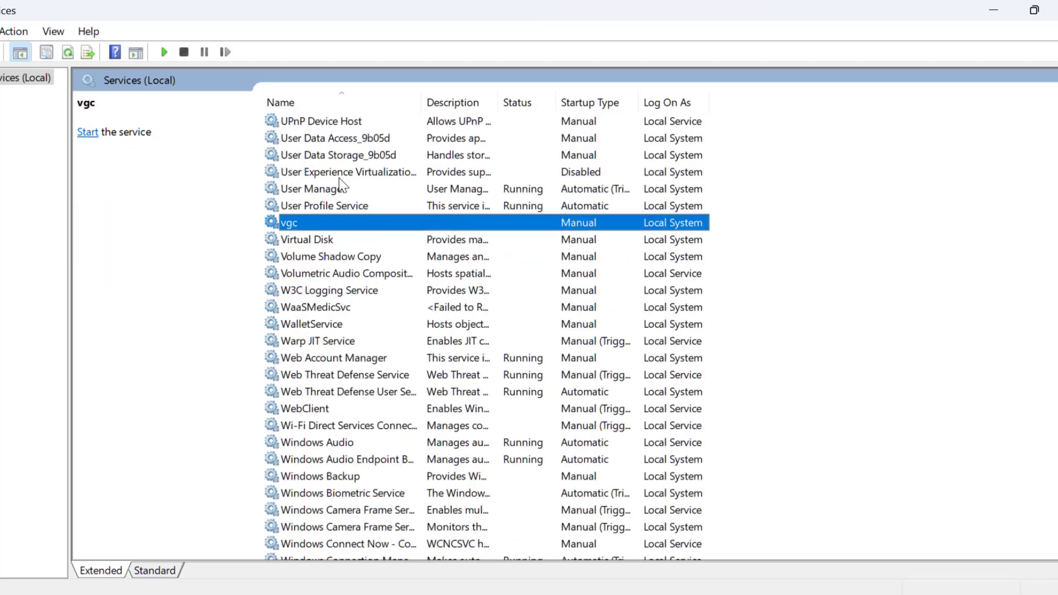
double_click(329, 224)
click(485, 289)
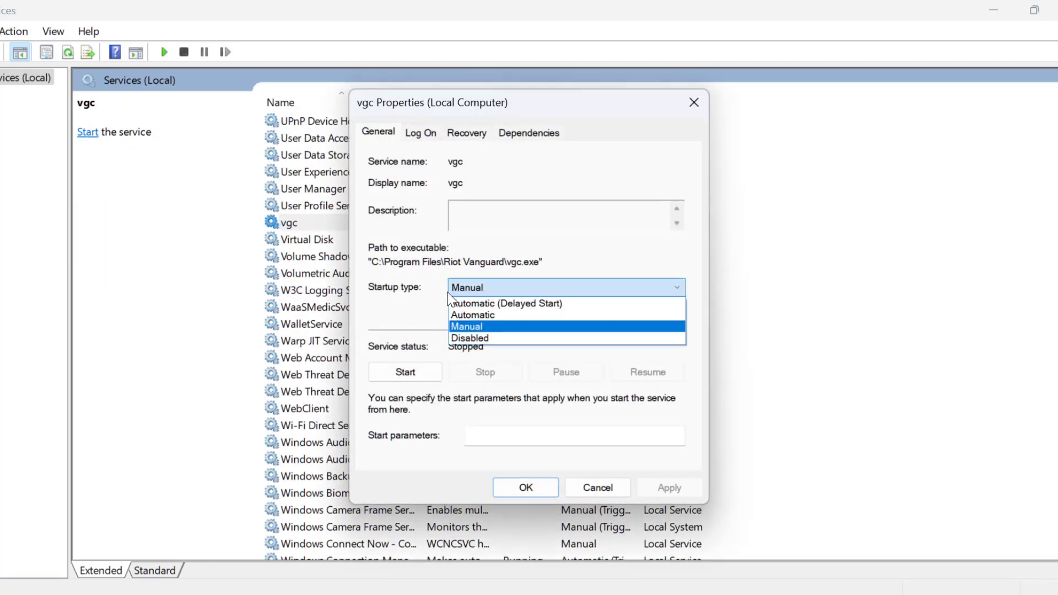
click(474, 314)
click(669, 488)
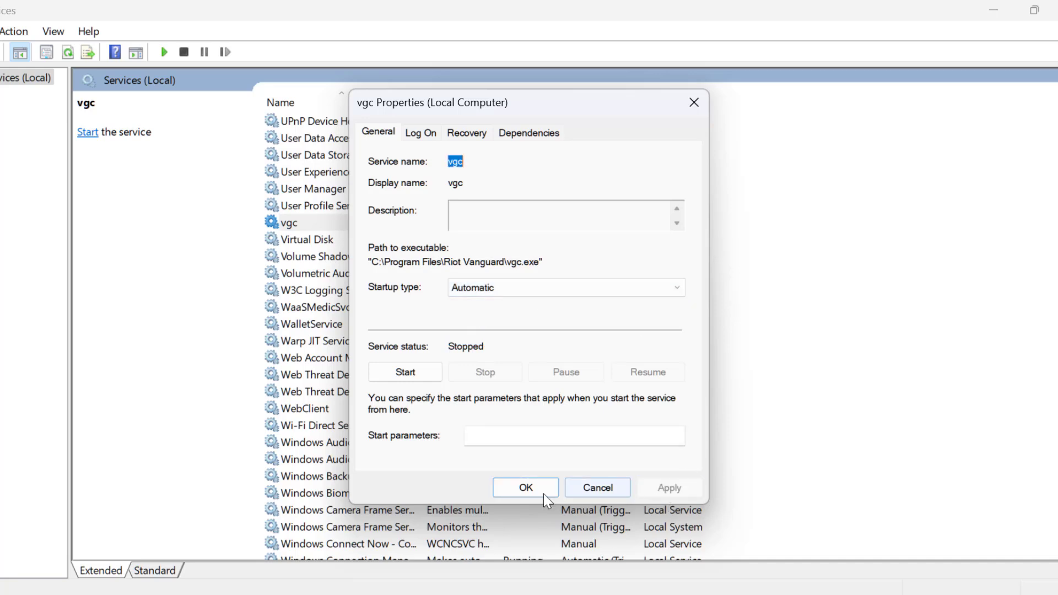
click(526, 487)
Step: Start the vgc service and close the Services console
right_click(318, 225)
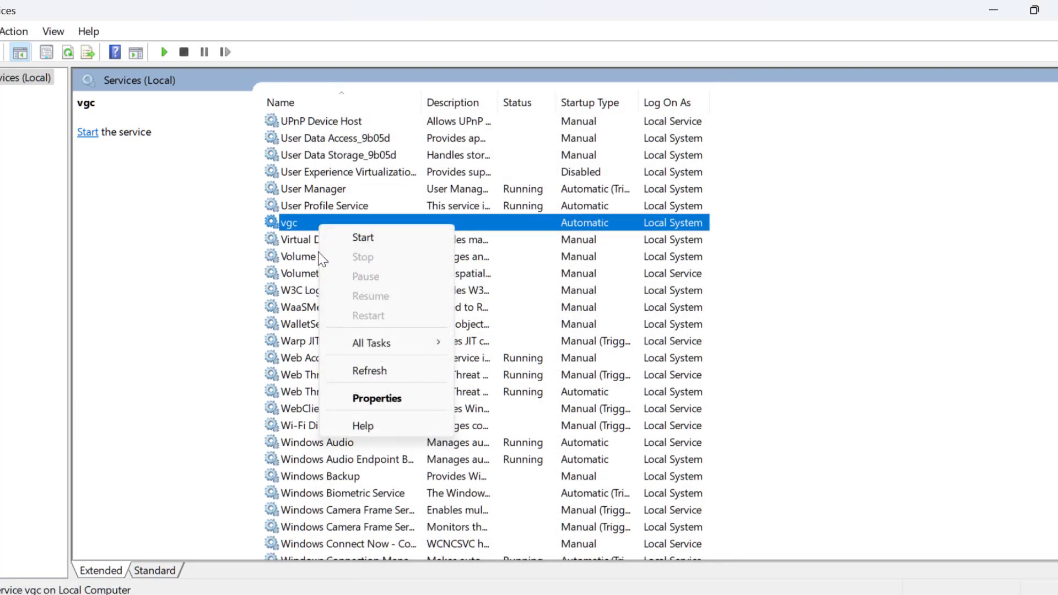
click(367, 245)
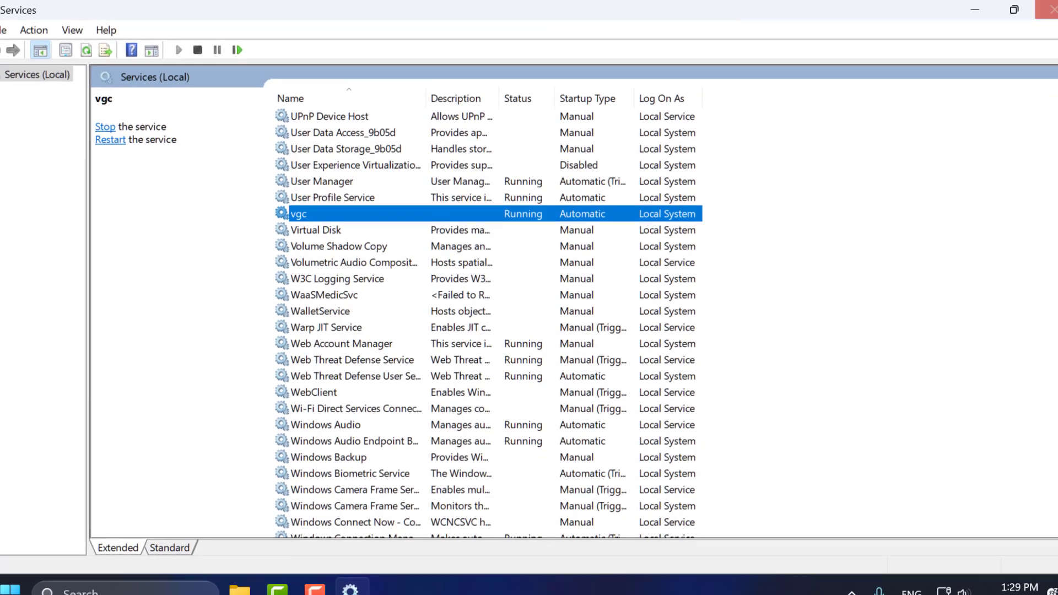
click(1037, 10)
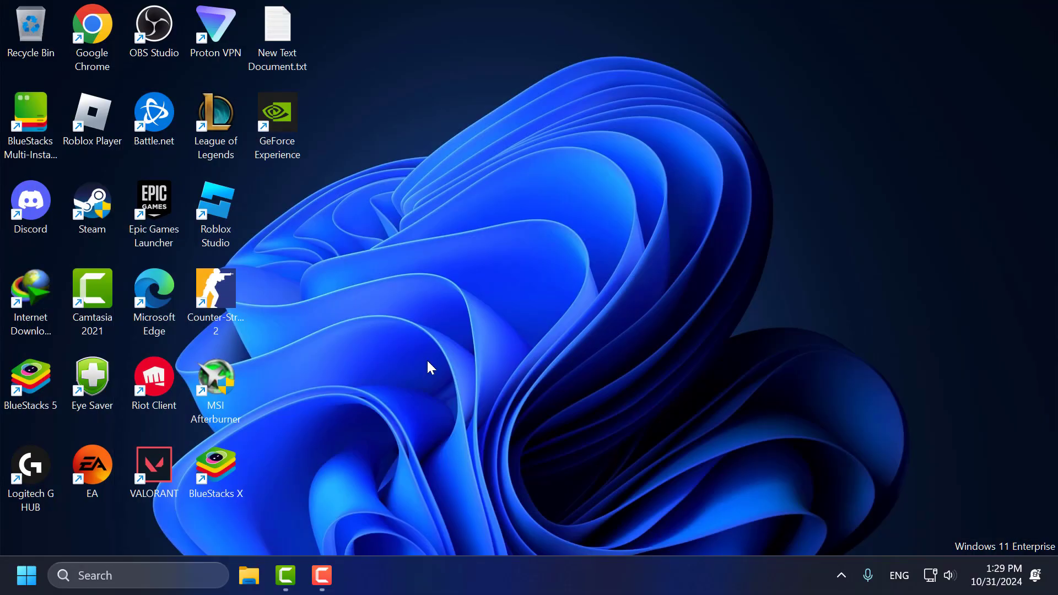
Step: Find and open the Windows System Configuration app
click(171, 577)
text(ms)
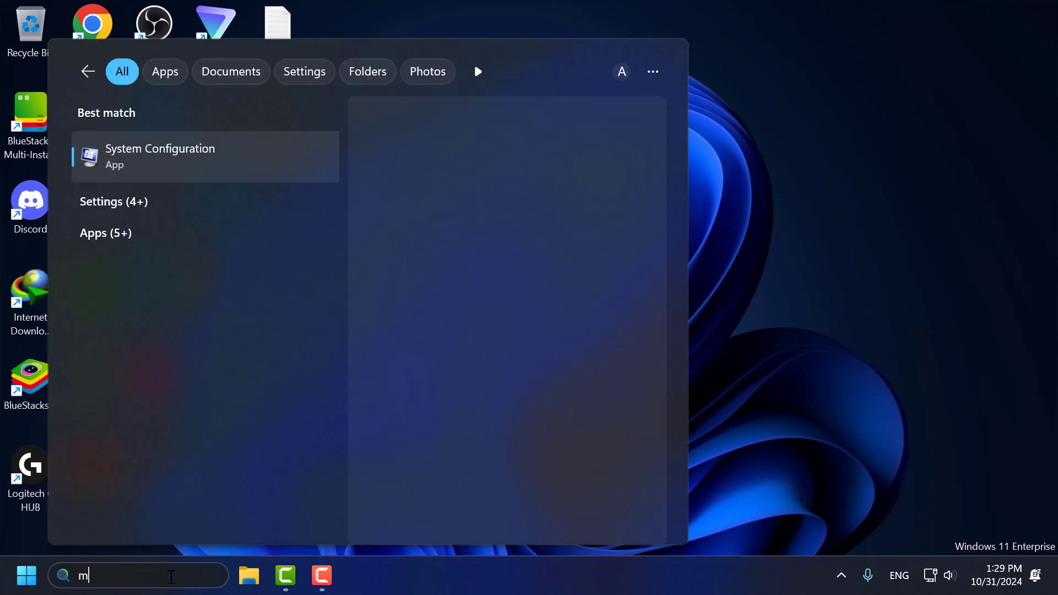
click(189, 176)
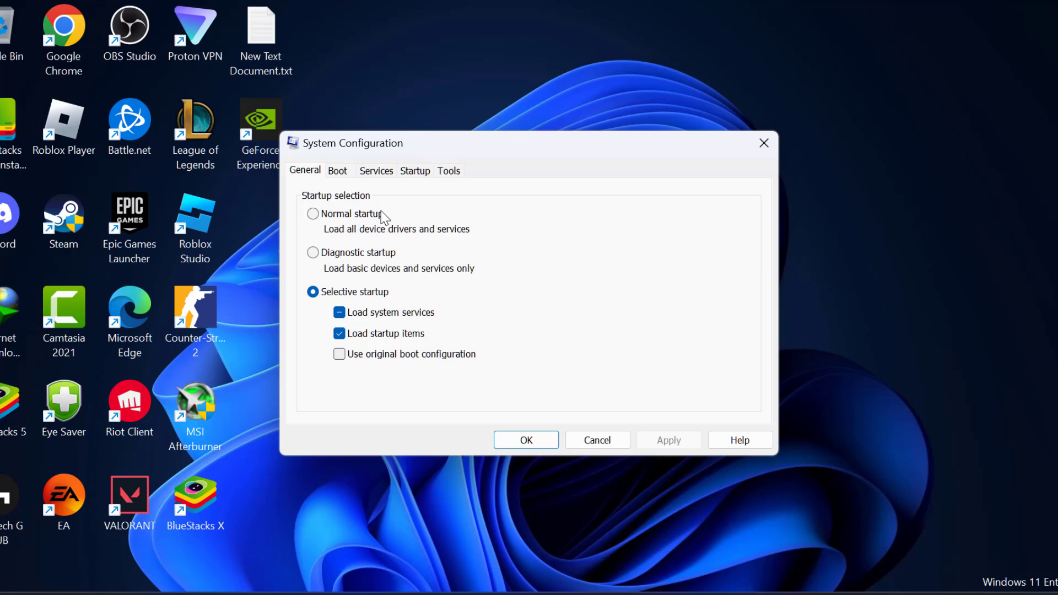
Step: Enable the Riot Games vgc service in System Configuration's list of services
click(367, 171)
click(382, 254)
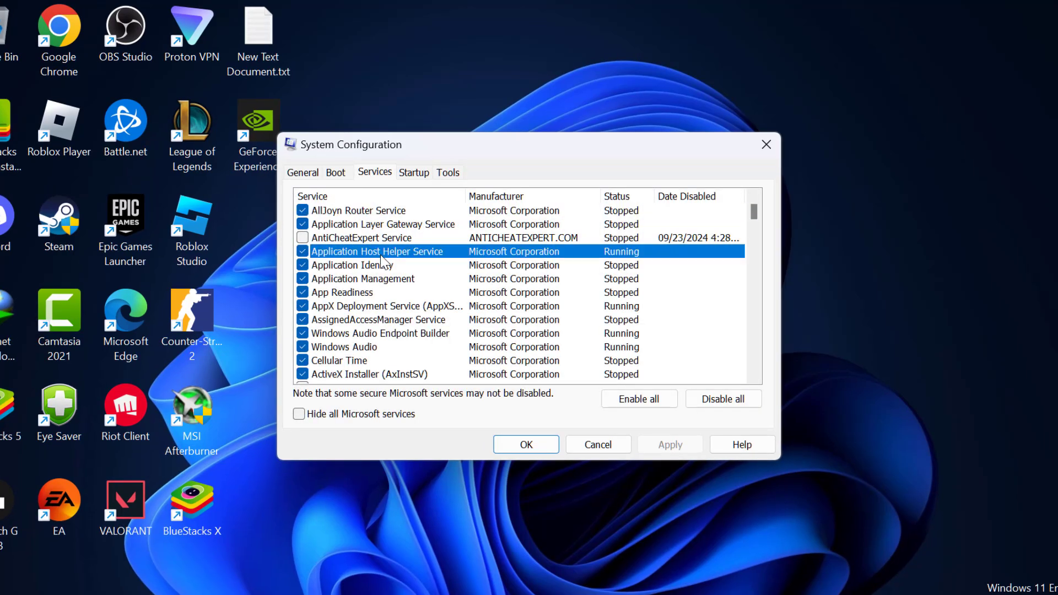
text(vgc)
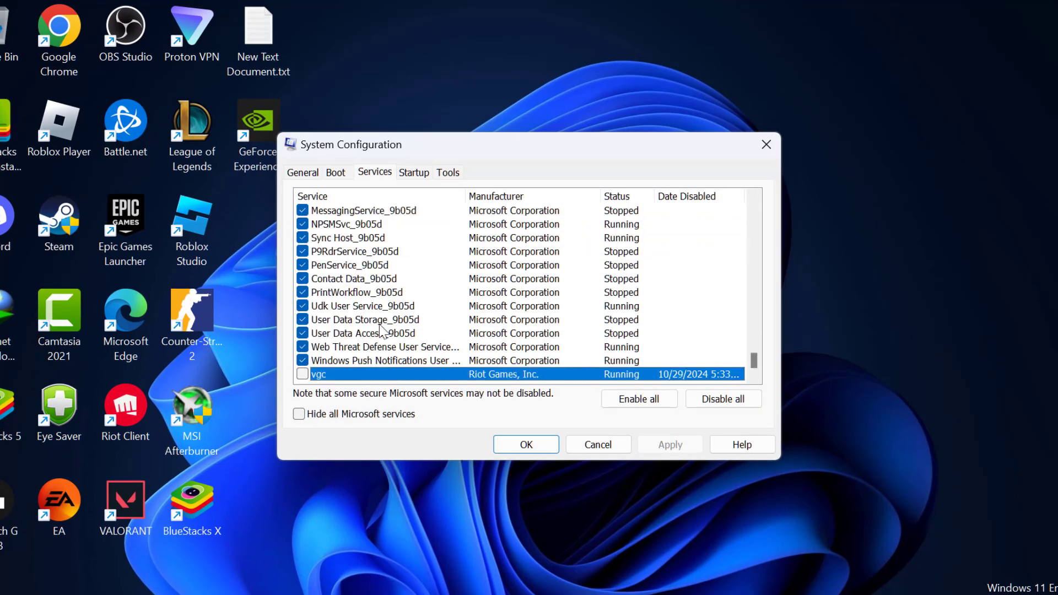
click(302, 374)
Step: Open Task Manager's startup apps from System Configuration and enable vgtray.exe
click(412, 174)
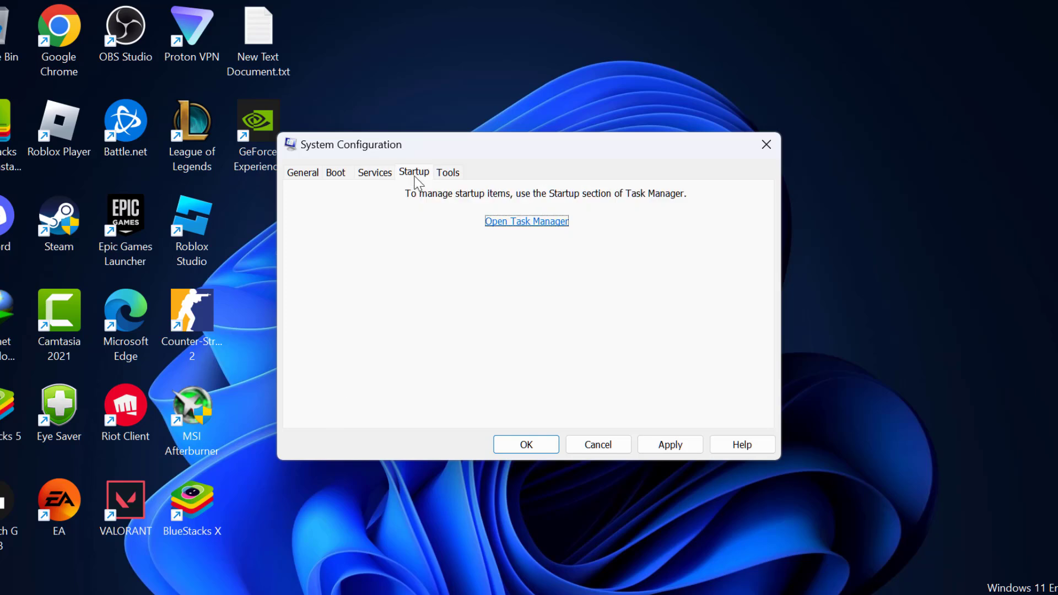
click(507, 222)
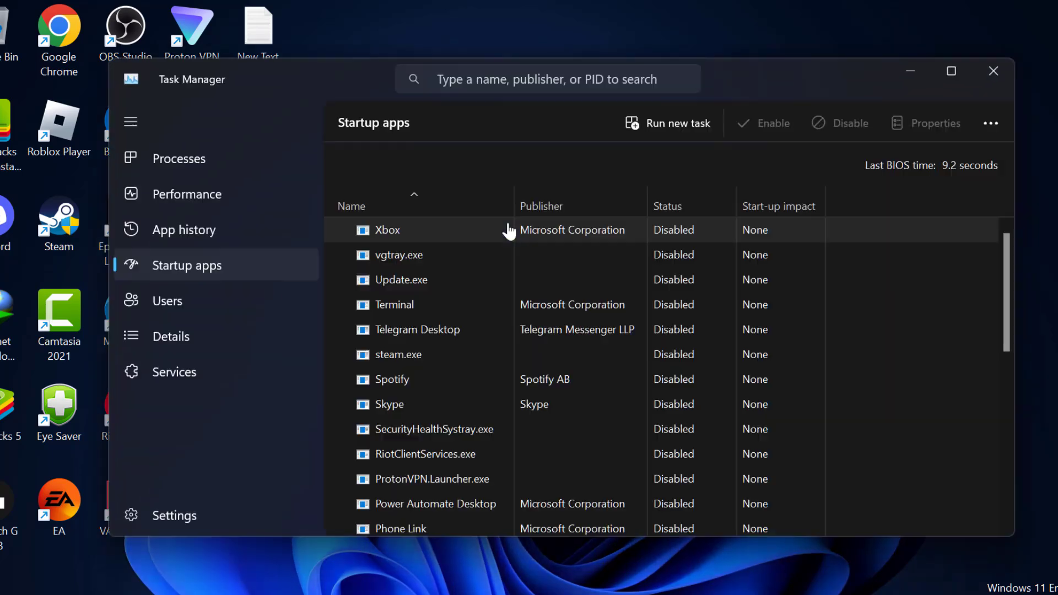
scroll(439, 348, down, 1)
scroll(469, 381, up, 1)
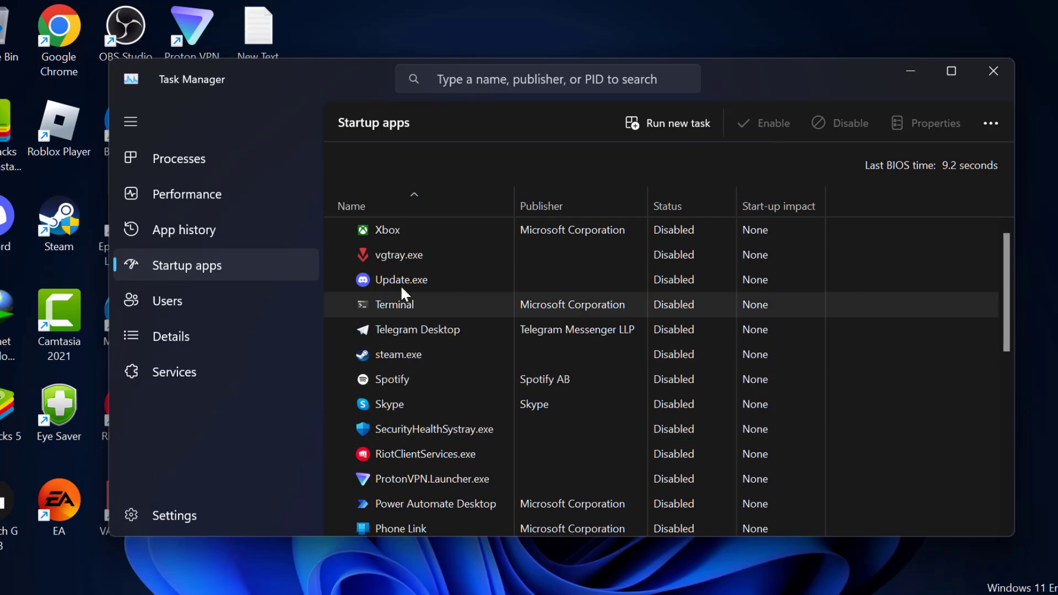
click(406, 246)
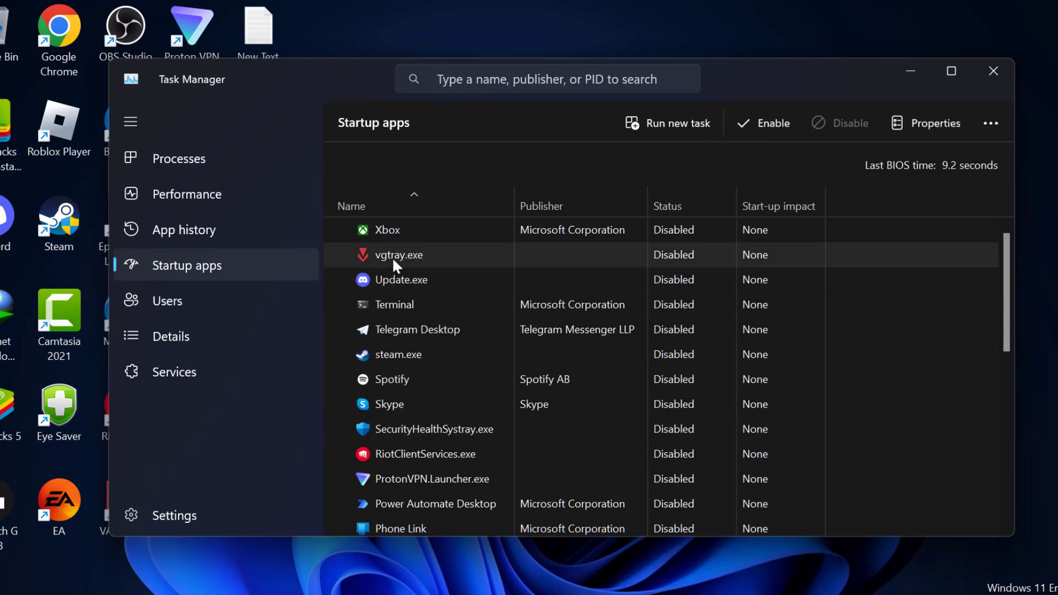
right_click(417, 255)
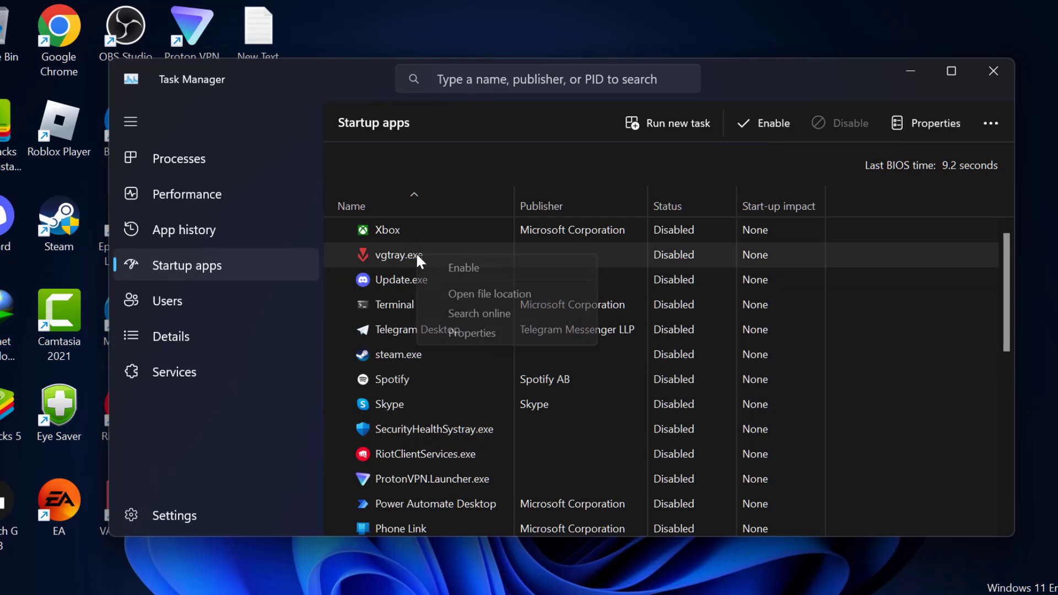
click(481, 269)
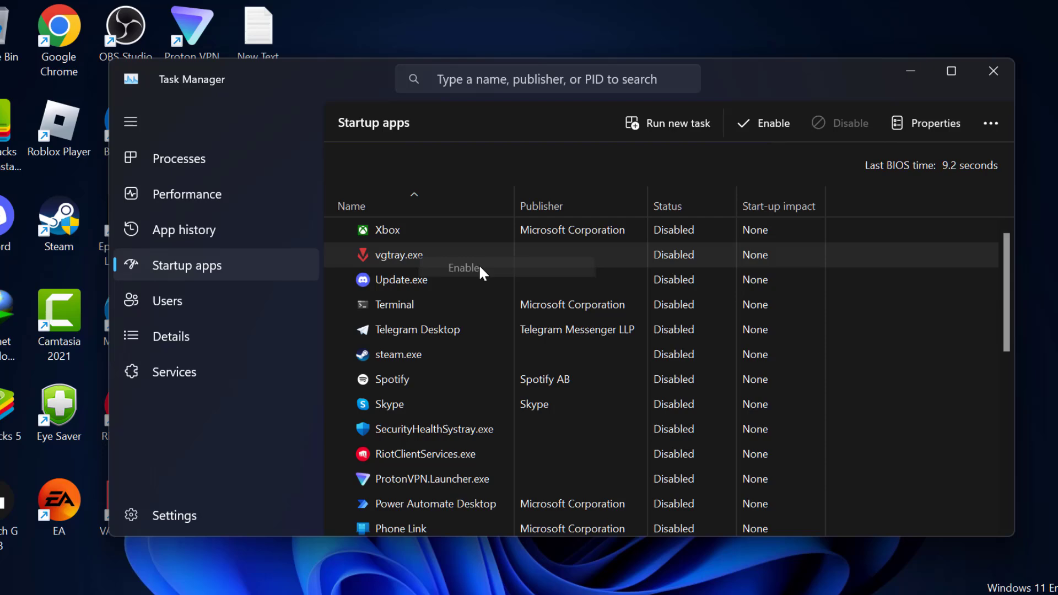
Step: Enable RiotClientServices.exe as a startup app and close Task Manager
click(385, 452)
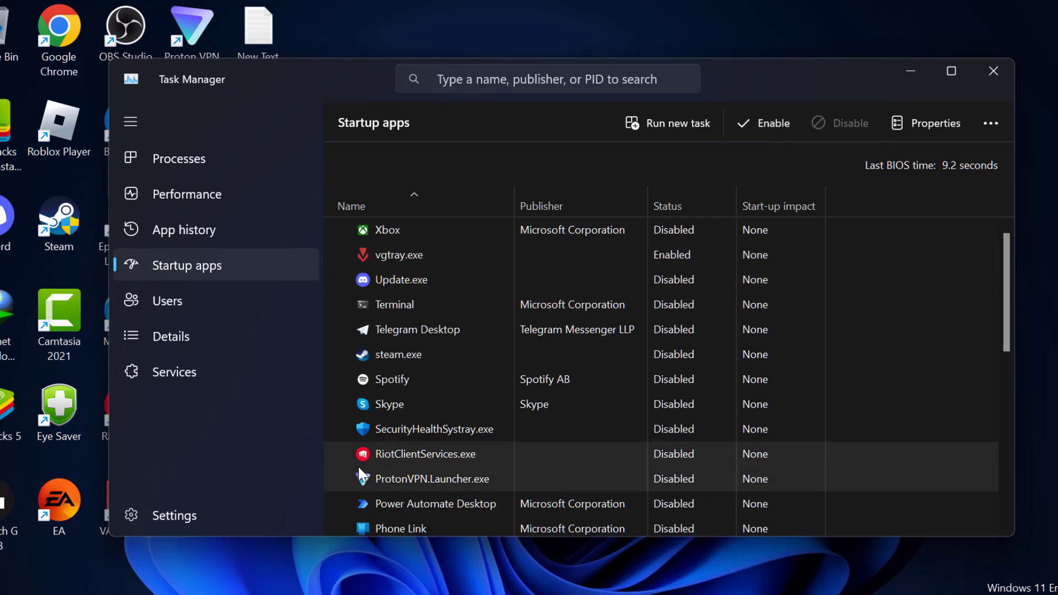
right_click(454, 456)
click(550, 470)
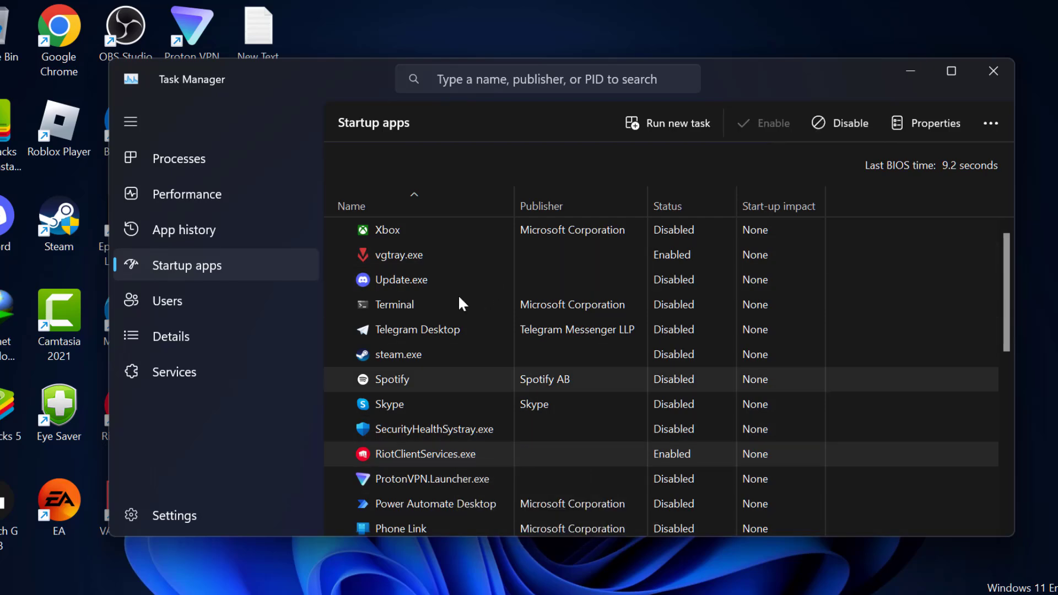
click(992, 72)
Step: Apply and confirm the System Configuration changes, exiting without restarting the computer
click(667, 445)
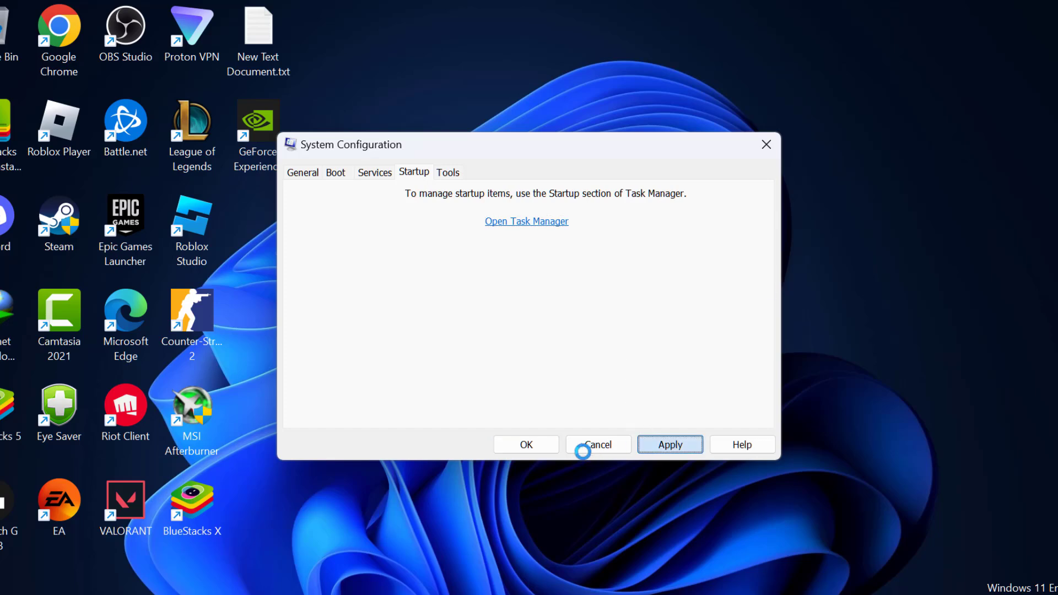
click(542, 445)
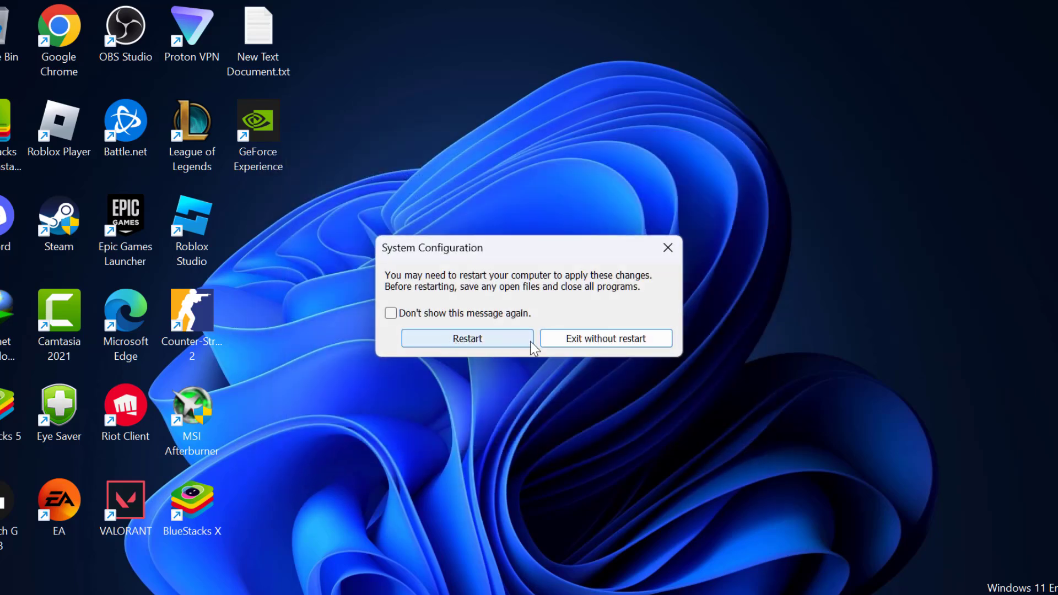
click(573, 338)
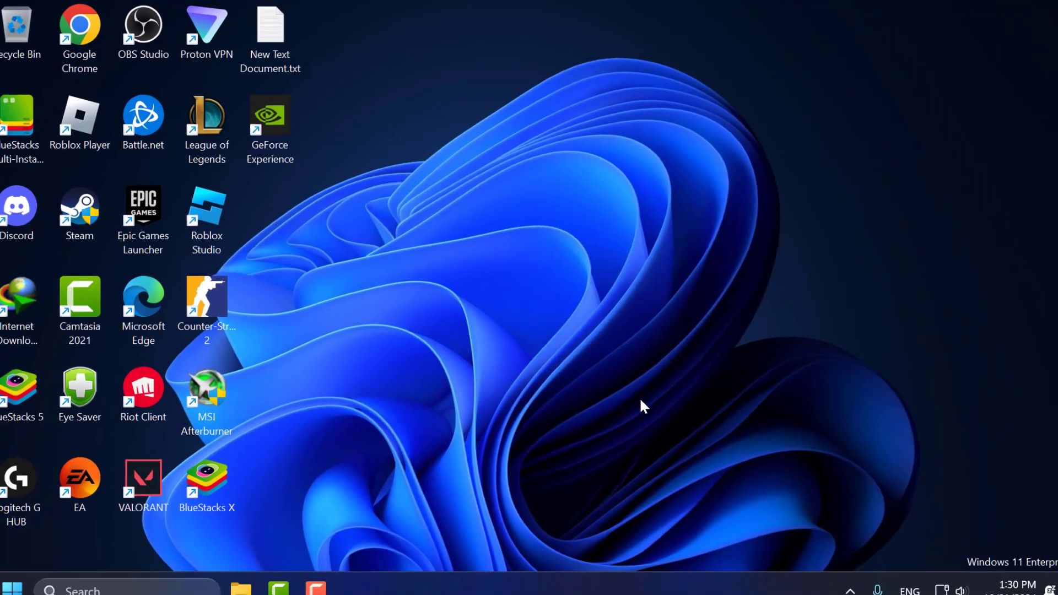